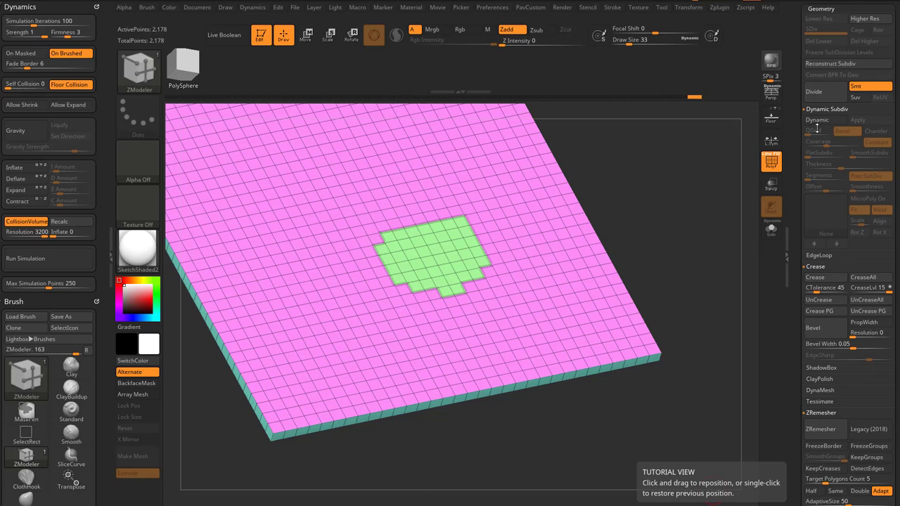
Exit Edit mode and clear the old pink plane from the canvas
key(s)
click(671, 199)
mouse_move(666, 183)
right_down()
mouse_move(673, 198)
mouse_move(663, 182)
right_up()
alt+right_drag(708, 217, 697, 237)
key(s)
click(703, 238)
click(270, 41)
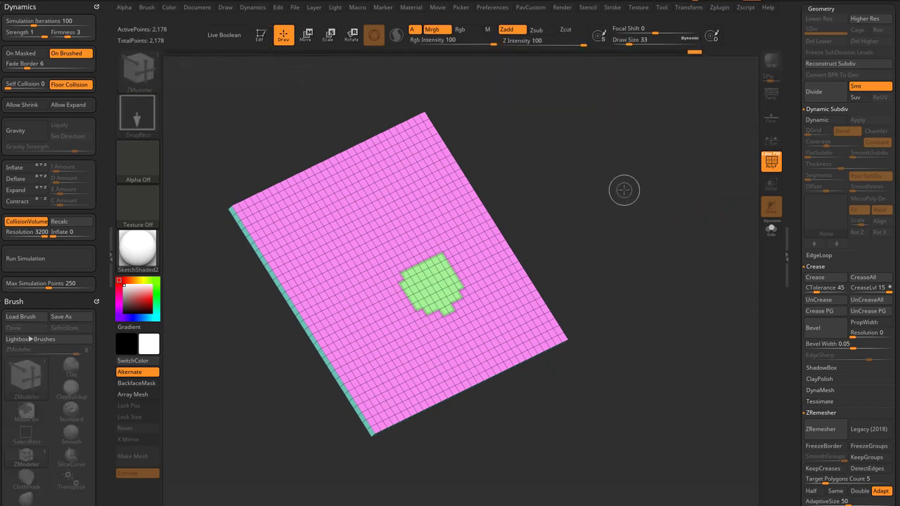
key(ctrl+n)
Draw a new Plane3D on the canvas, enter Edit mode and convert it to a PolyMesh3D
drag(791, 181, 782, 392)
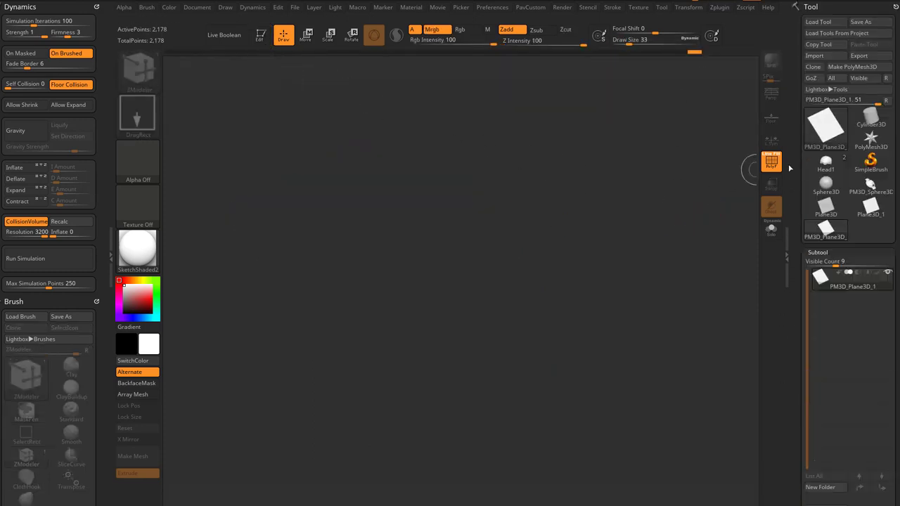
click(825, 214)
drag(409, 273, 415, 316)
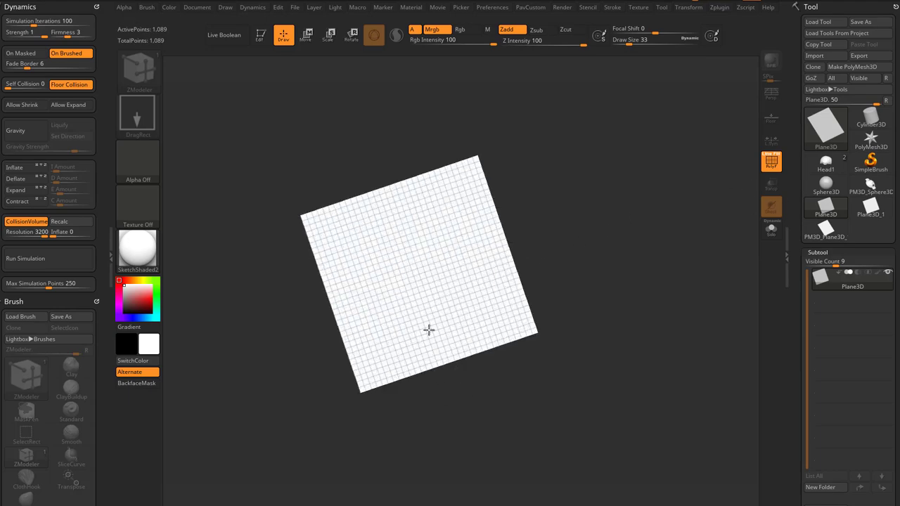
click(260, 36)
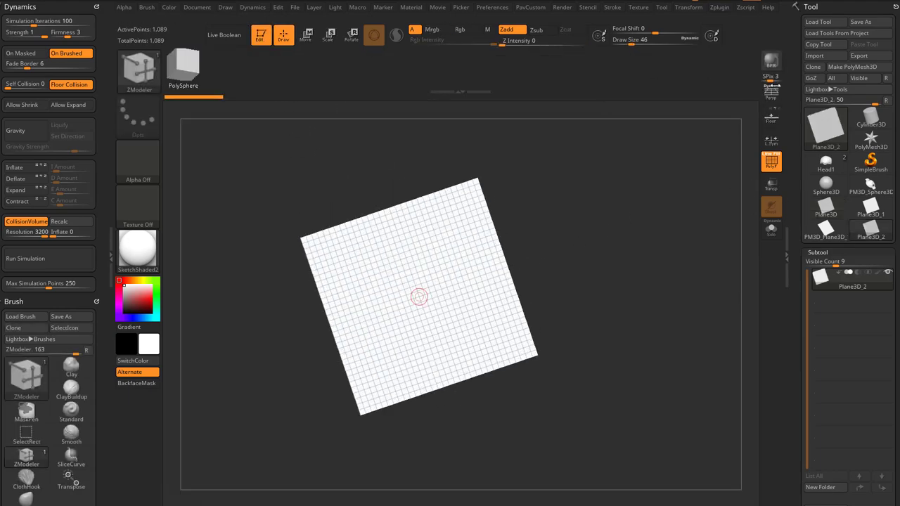
click(851, 67)
Turn on Dynamic Subdiv for the plane and set SmoothSubdiv to 0
shift+drag(675, 190, 709, 244)
drag(797, 267, 801, 156)
scroll(802, 158, down, 7)
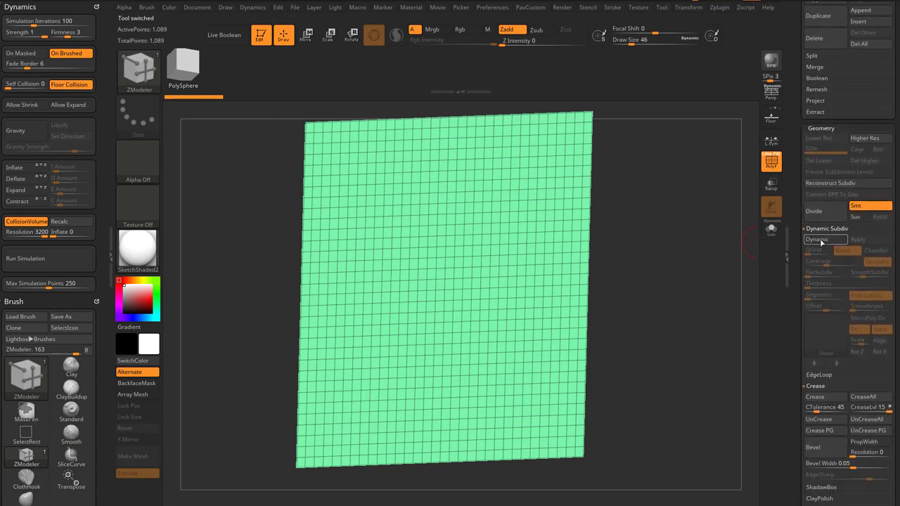
click(817, 240)
drag(860, 273, 815, 275)
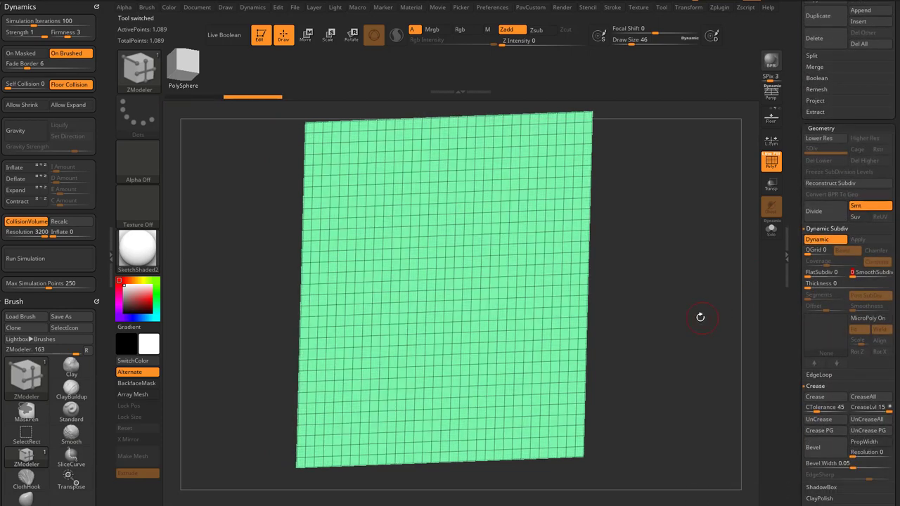
key(s)
drag(681, 317, 680, 319)
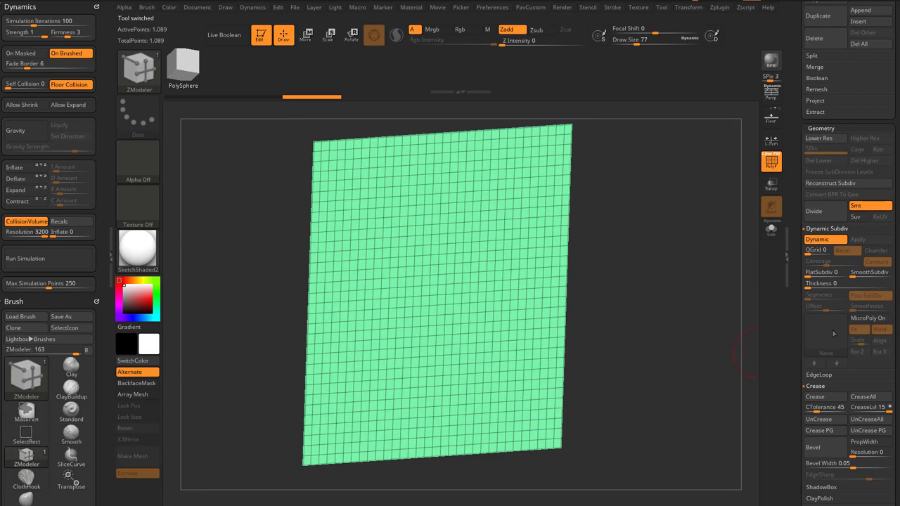
Reconstruct two lower subdivision levels of the plane with Reconstruct Subdiv
drag(726, 357, 735, 264)
click(830, 183)
click(829, 183)
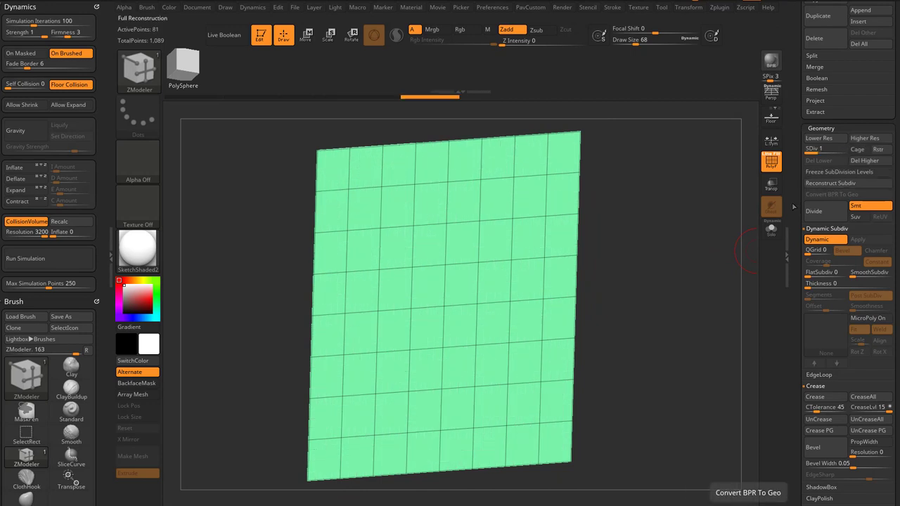
click(391, 412)
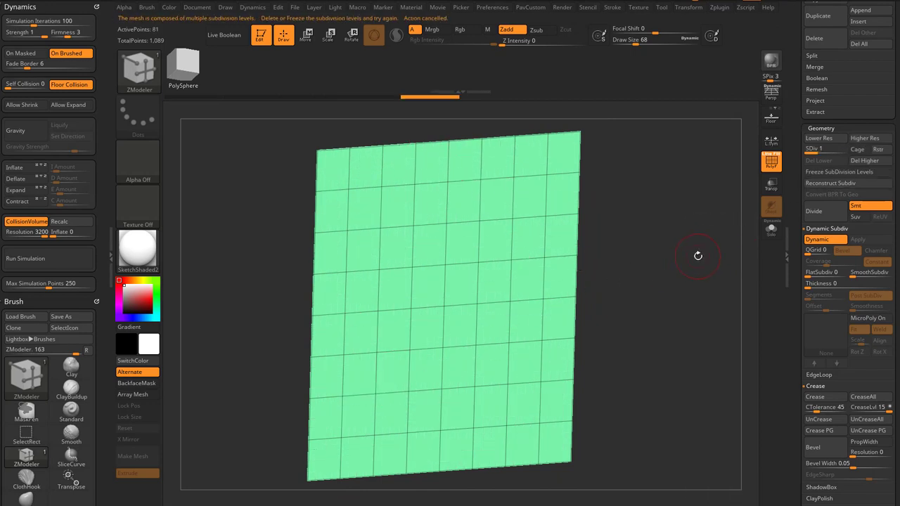
Switch to the Standard brush and delete the plane's higher subdivision levels
mouse_move(697, 255)
mouse_down()
mouse_move(688, 251)
mouse_move(692, 265)
mouse_up()
key(b)
key(s)
key(t)
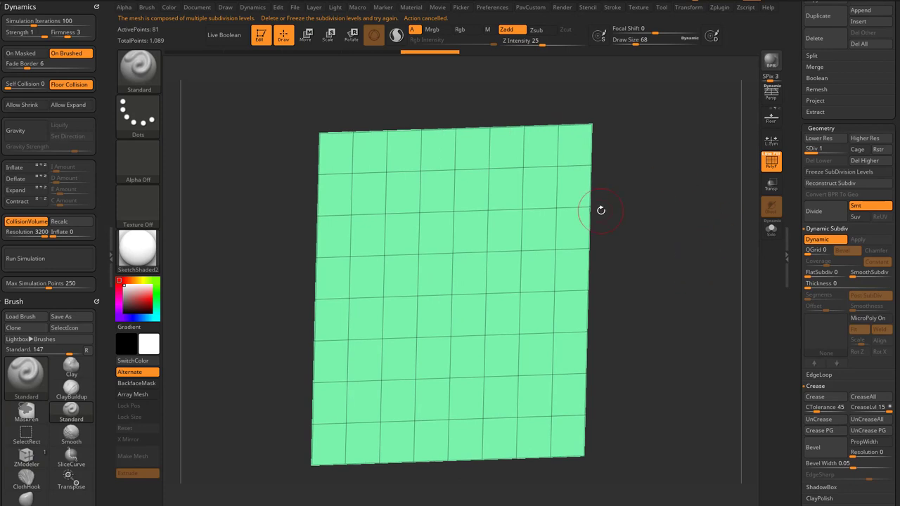
click(865, 166)
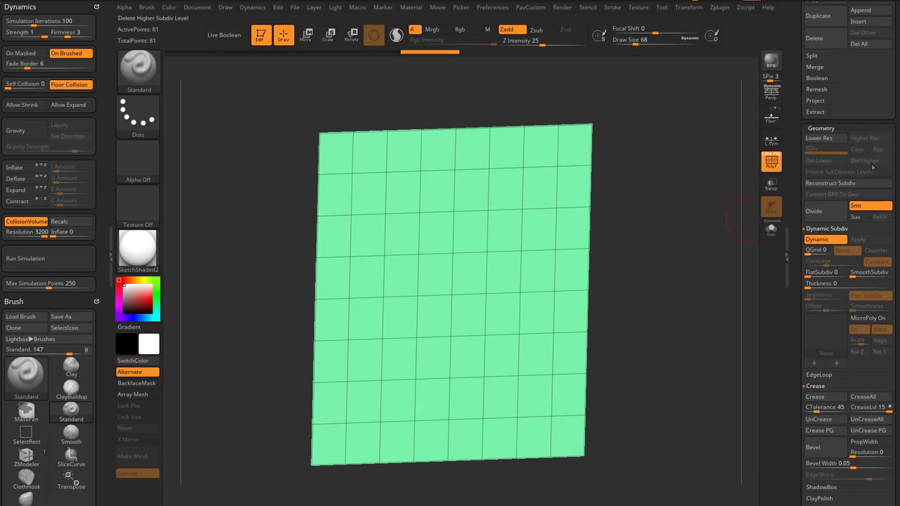
Look over the Dynamic MicroPoly, Modify Topology and NanoMesh options for the low-resolution plane
mouse_move(712, 247)
mouse_down()
mouse_move(705, 231)
mouse_move(725, 240)
mouse_move(639, 243)
mouse_move(705, 236)
mouse_move(584, 171)
mouse_move(679, 226)
mouse_move(695, 243)
mouse_move(678, 263)
mouse_up()
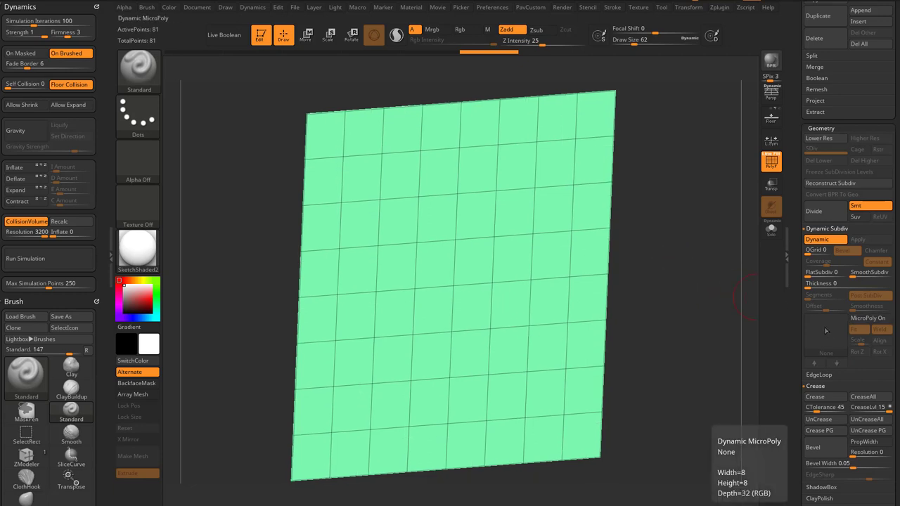
mouse_move(680, 331)
mouse_down()
mouse_move(675, 337)
mouse_move(586, 278)
mouse_move(678, 314)
mouse_up()
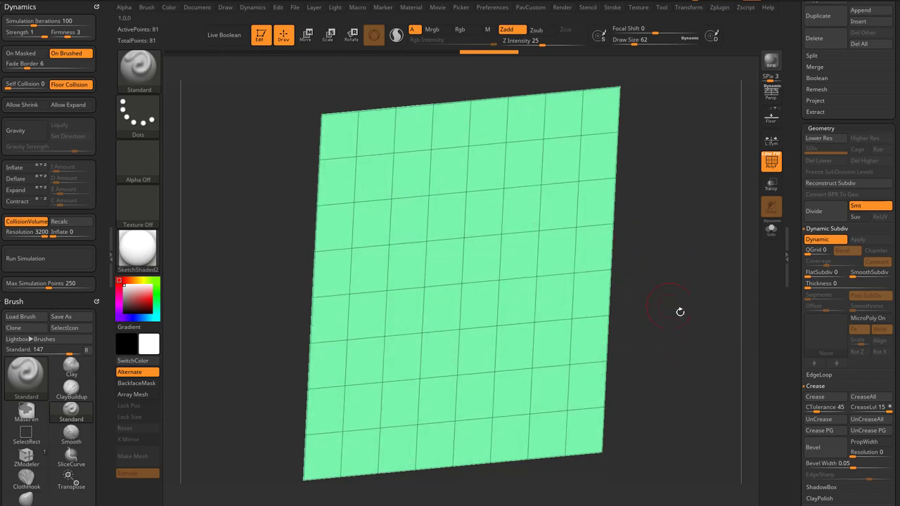
scroll(786, 321, down, 10)
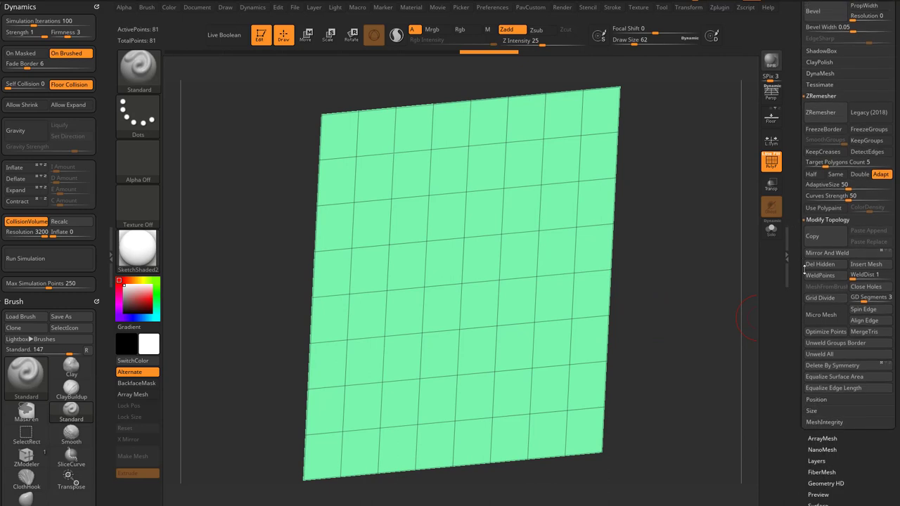
drag(792, 319, 792, 248)
click(809, 336)
drag(795, 342, 791, 309)
scroll(794, 311, up, 8)
drag(648, 298, 671, 305)
key(s)
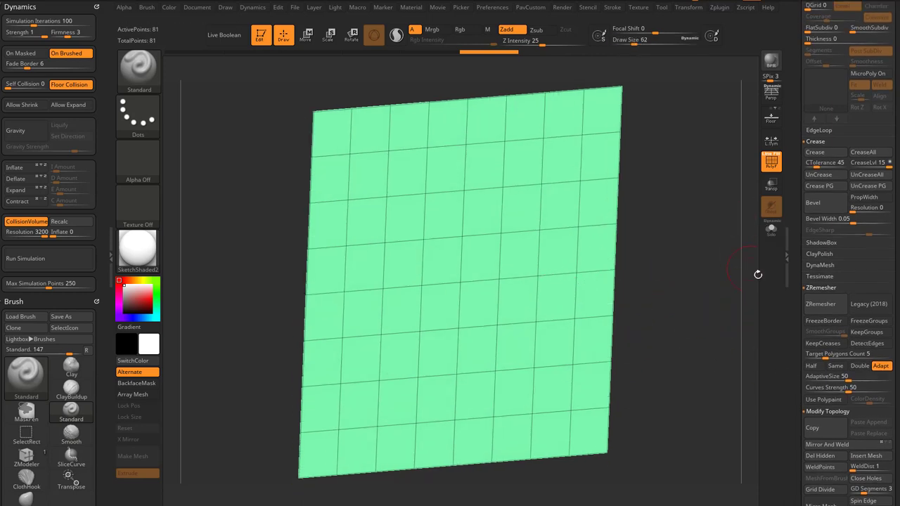
scroll(820, 174, down, 8)
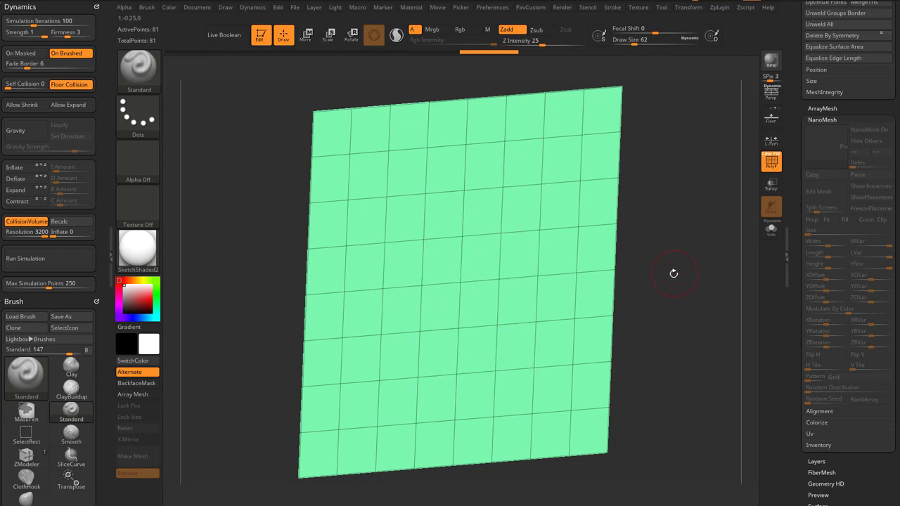
drag(673, 272, 590, 248)
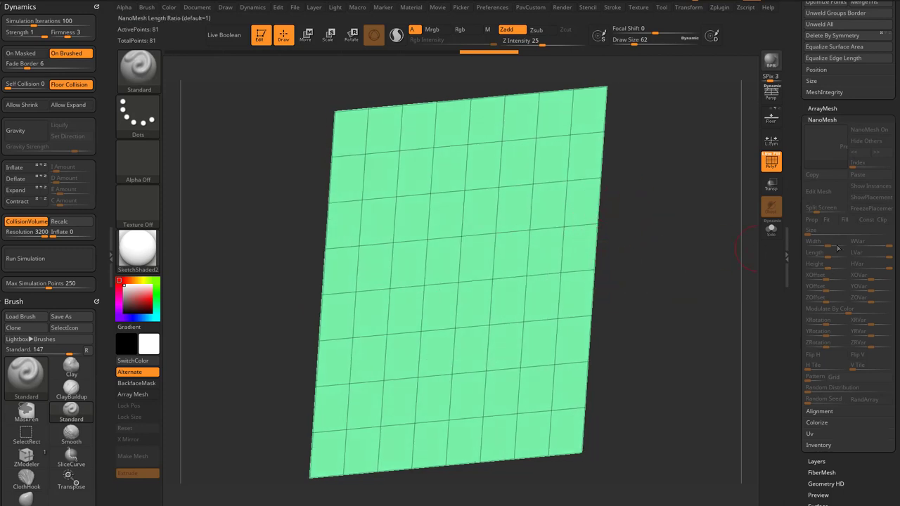
drag(797, 184, 795, 340)
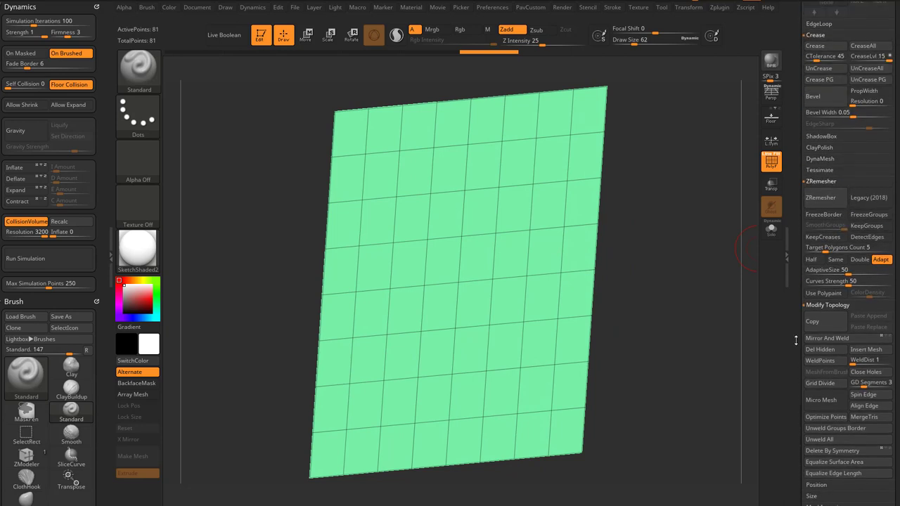
scroll(841, 302, up, 6)
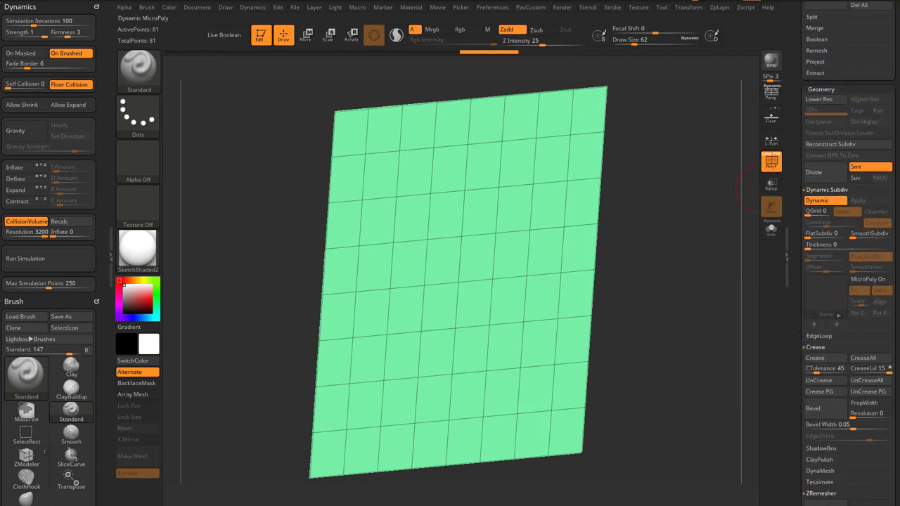
Collapse the Crease, ZRemesher and Modify Topology sections of the geometry settings
drag(797, 295, 797, 307)
click(815, 357)
click(818, 419)
scroll(801, 401, down, 3)
click(808, 386)
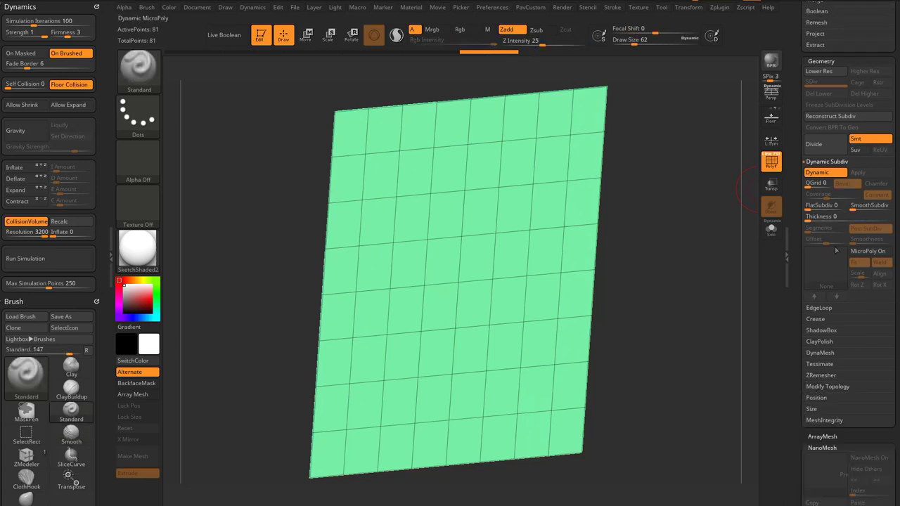
Assign Ring3D as the plane's Micro Mesh from the Modify Topology options and dismiss the rendering note
scroll(840, 274, down, 6)
key(shift)
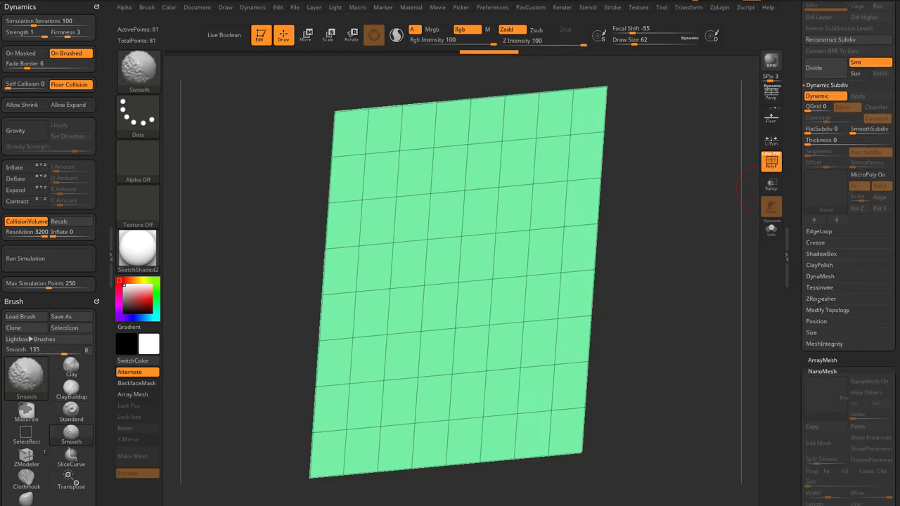
click(819, 310)
scroll(819, 323, down, 6)
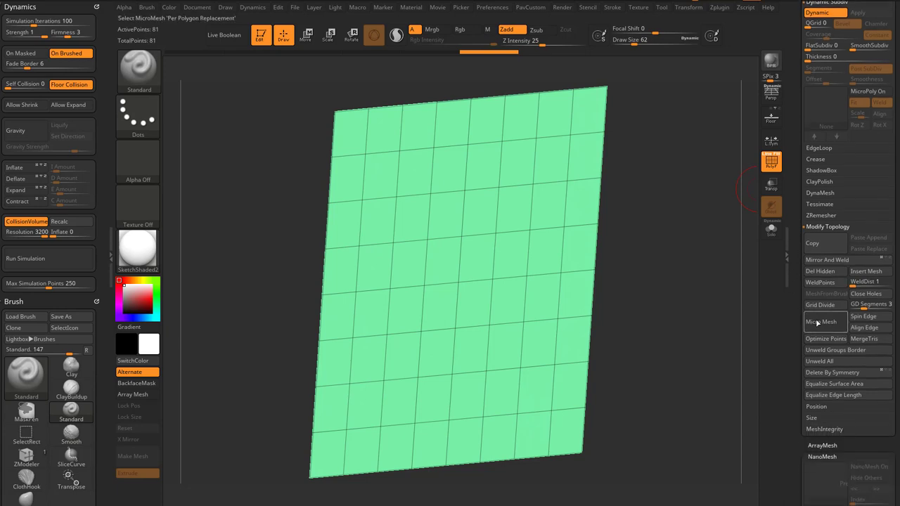
click(827, 323)
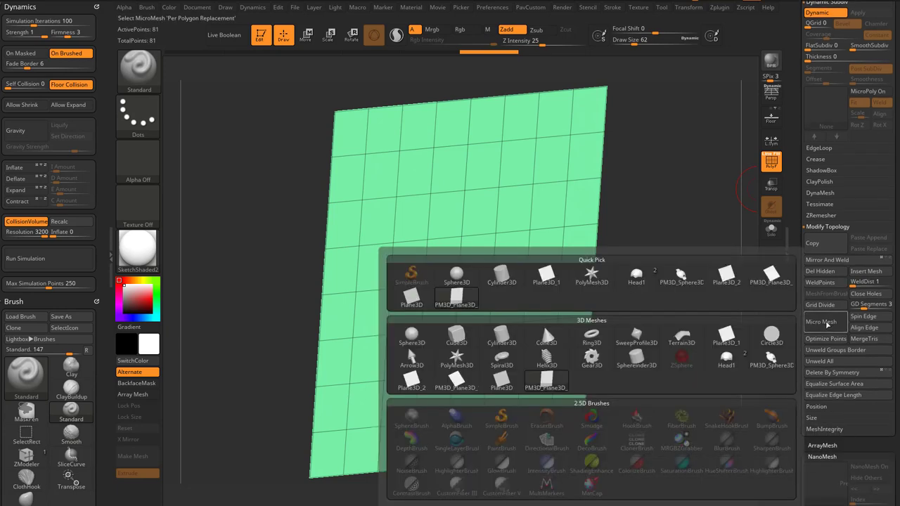
click(591, 337)
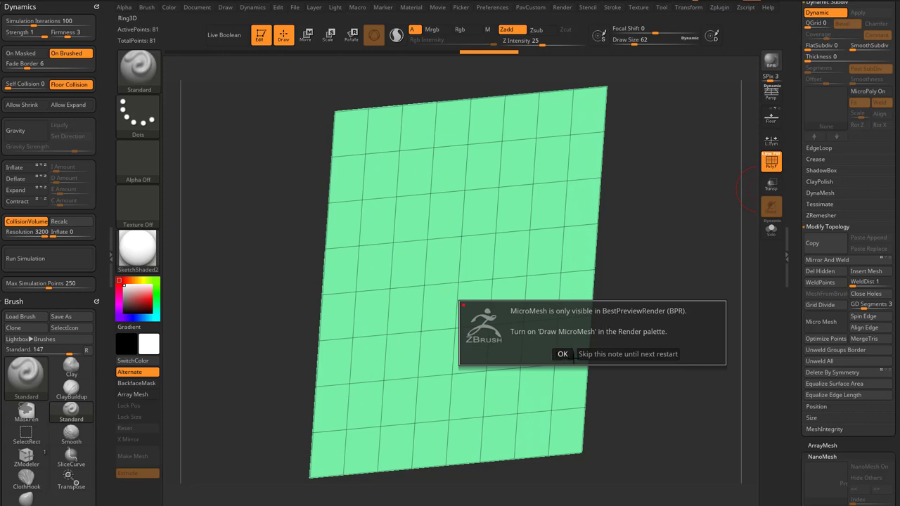
click(562, 354)
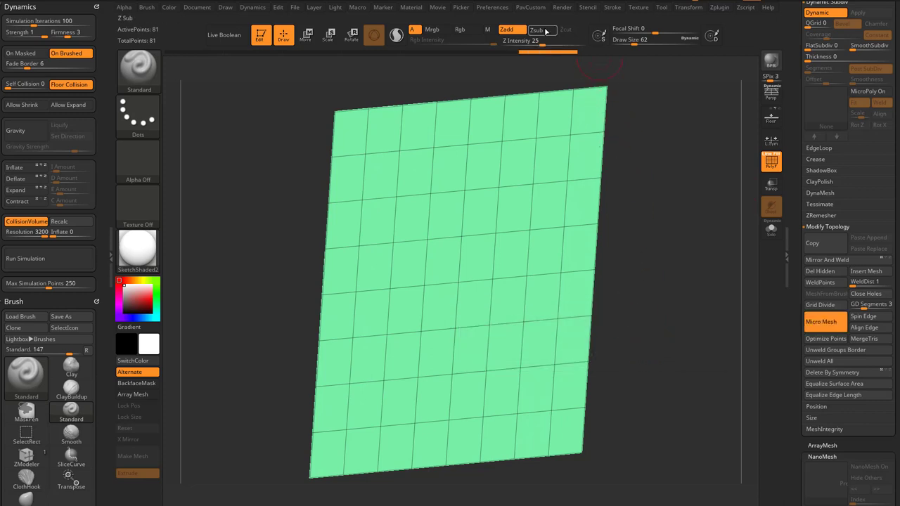
Enable Draw MicroMesh in the Render Properties and make a BPR render of the rings
click(562, 7)
click(587, 152)
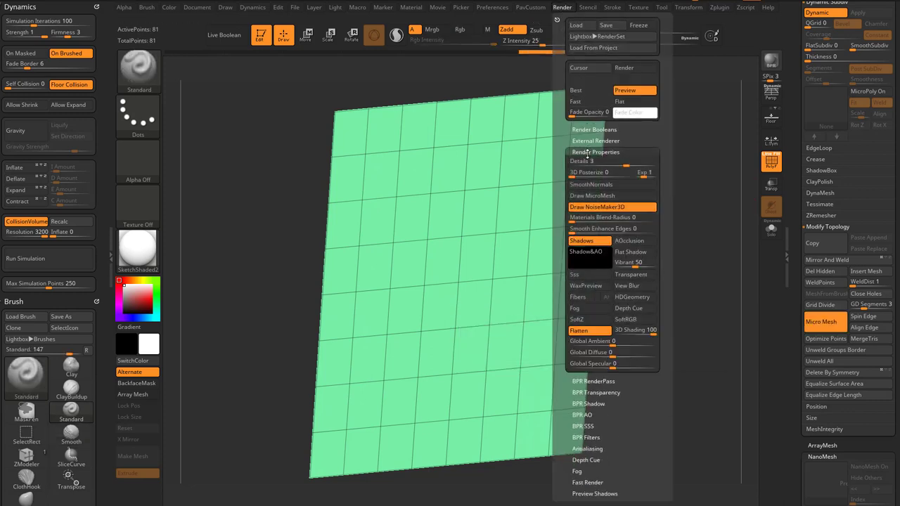
click(594, 218)
click(592, 195)
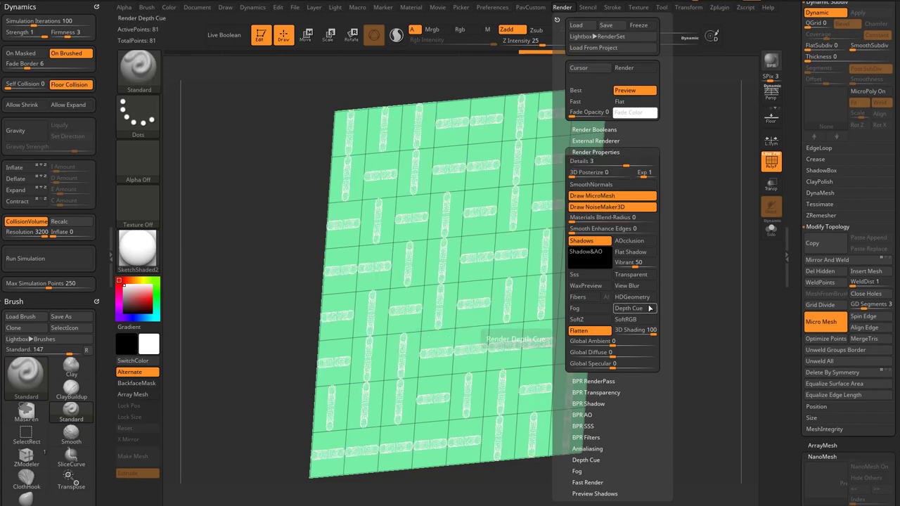
mouse_move(689, 316)
mouse_down()
mouse_move(699, 256)
mouse_move(693, 286)
mouse_move(729, 414)
mouse_move(627, 291)
mouse_move(659, 287)
mouse_up()
key(shift+r)
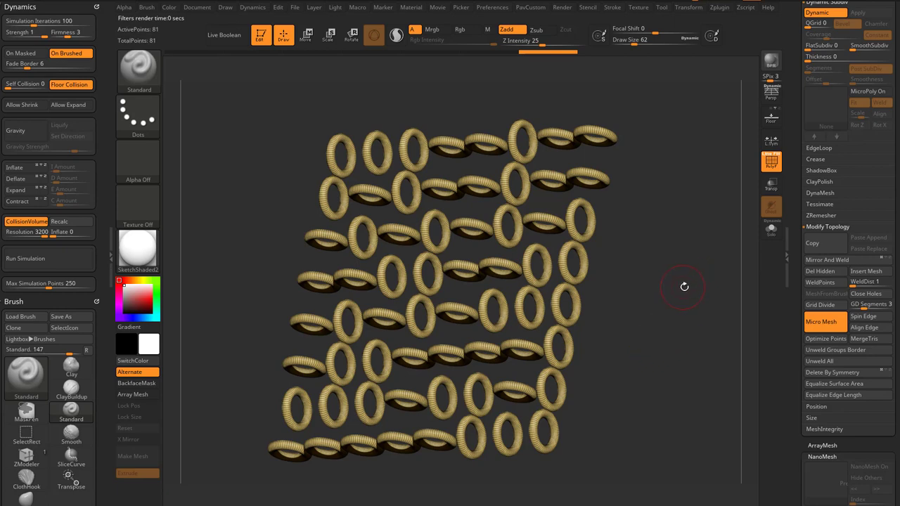
Apply Align Edge to the plane so the rings share one direction, and render it with BPR
mouse_move(686, 289)
mouse_down()
mouse_move(679, 305)
mouse_move(687, 283)
mouse_up()
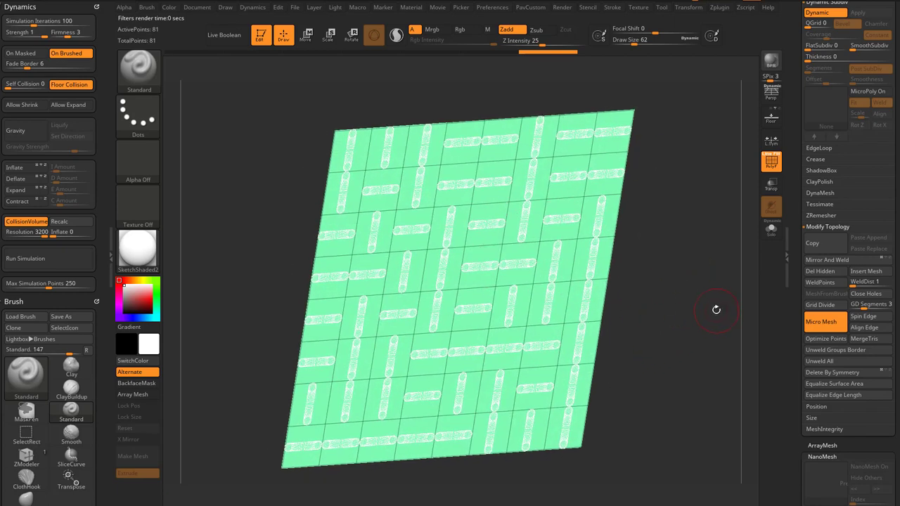
click(869, 329)
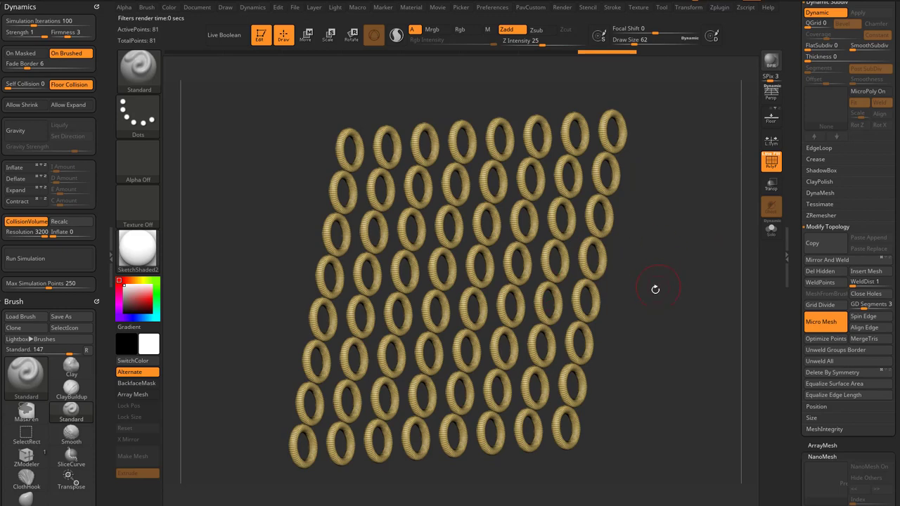
mouse_move(680, 284)
alt+mouse_down()
mouse_move(673, 268)
mouse_move(700, 270)
alt+mouse_up()
Pull the middle of the plane out of shape with the Move brush at draw size 386 and render the rings
key(s)
key(b)
key(m)
key(v)
drag(534, 274, 612, 268)
drag(521, 260, 388, 209)
drag(457, 285, 378, 345)
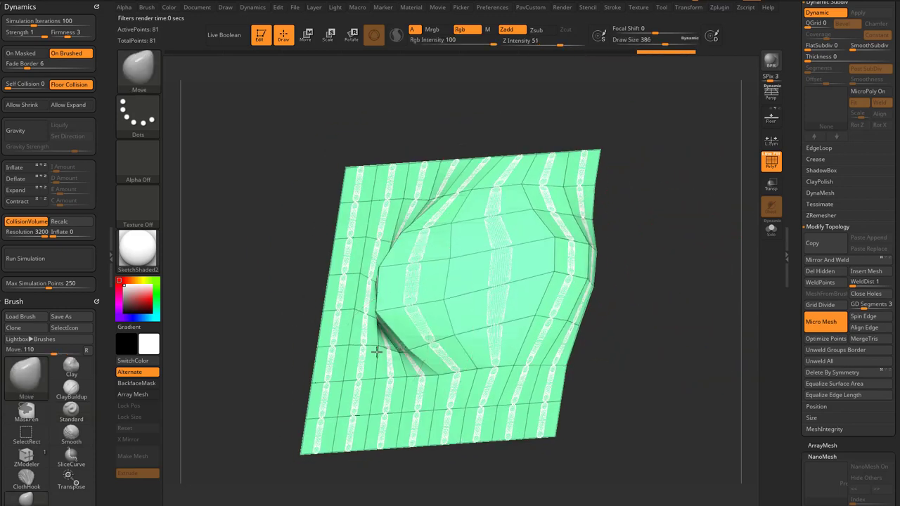
drag(450, 373, 411, 327)
click(771, 60)
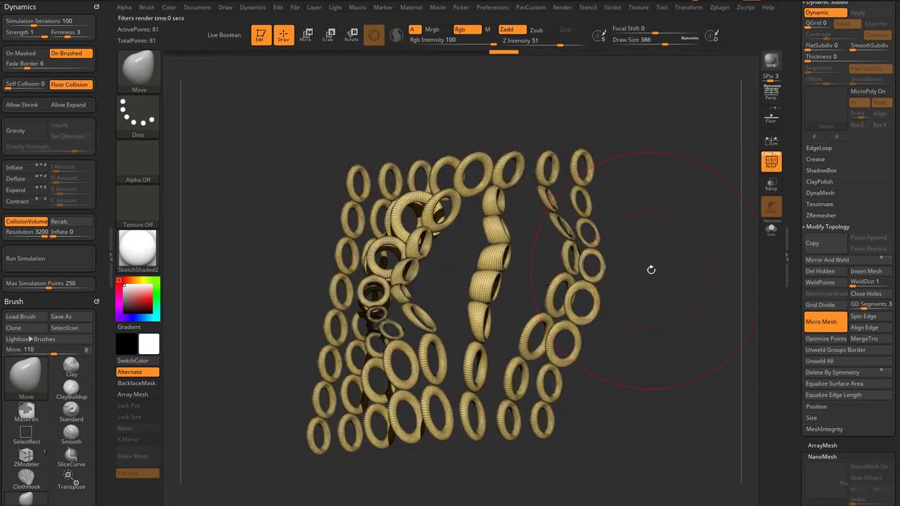
Undo the Move brush deformation and turn off Micro Mesh for the plane
key(bracketleft)
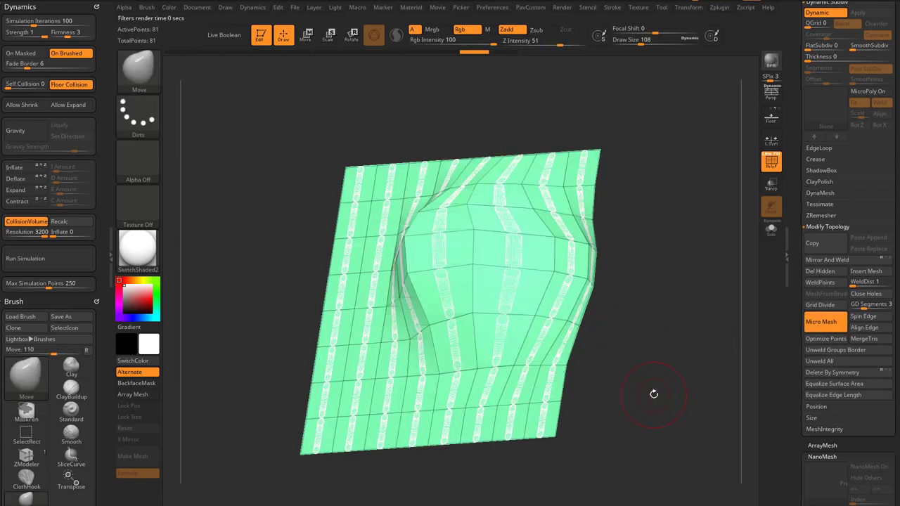
key(s)
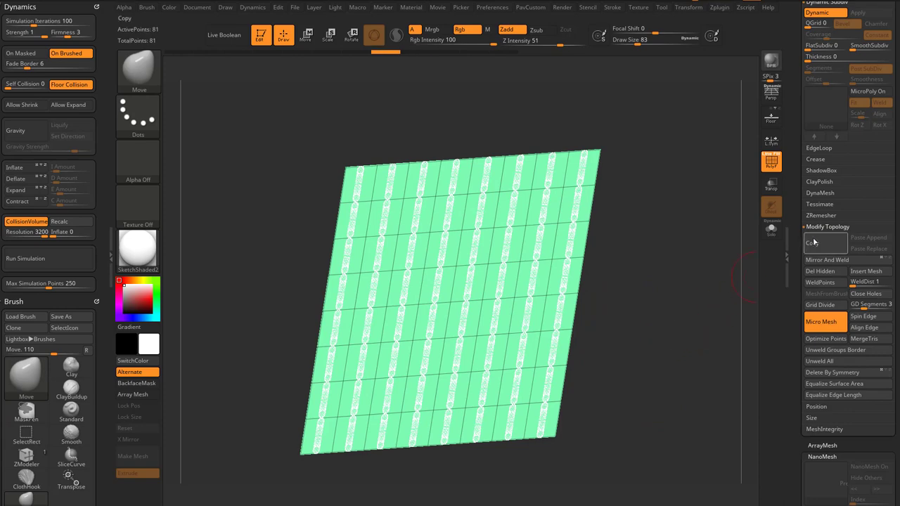
click(820, 321)
scroll(823, 295, up, 5)
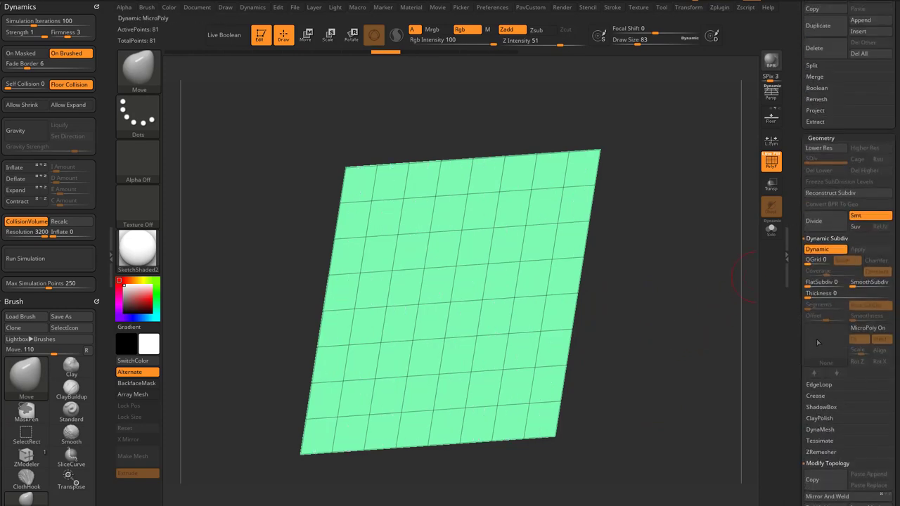
Turn on MicroPoly in the plane's Dynamic Subdiv settings and choose the PM3D_Ring3D mesh as the replacement geometry
click(868, 328)
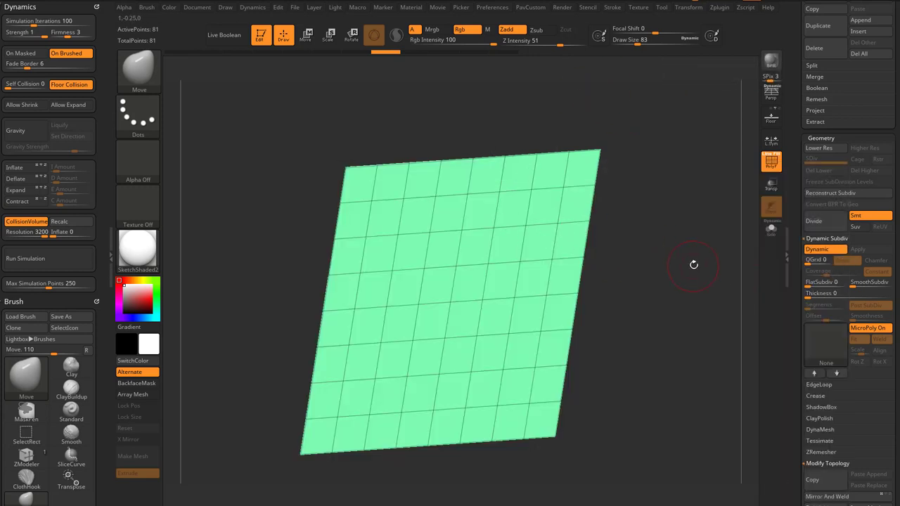
mouse_move(694, 265)
alt+mouse_down()
mouse_move(699, 257)
mouse_move(687, 281)
alt+mouse_up()
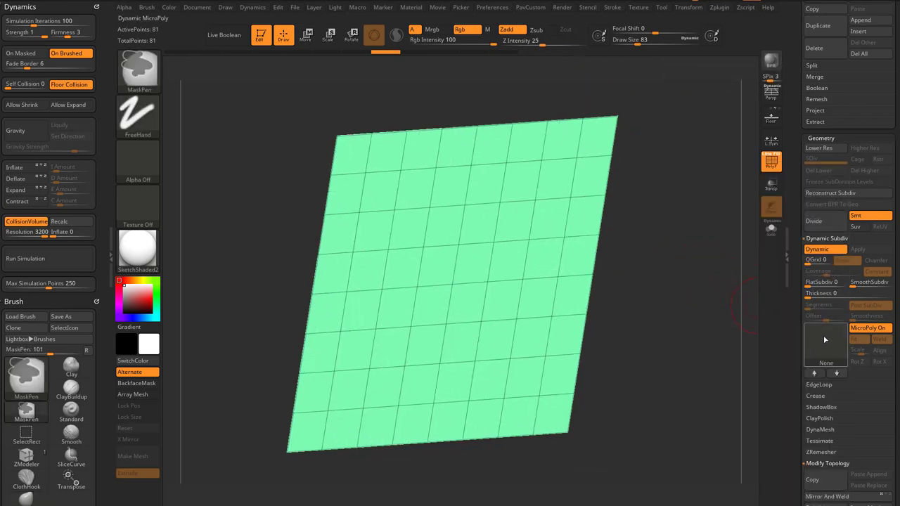
key(b)
click(601, 340)
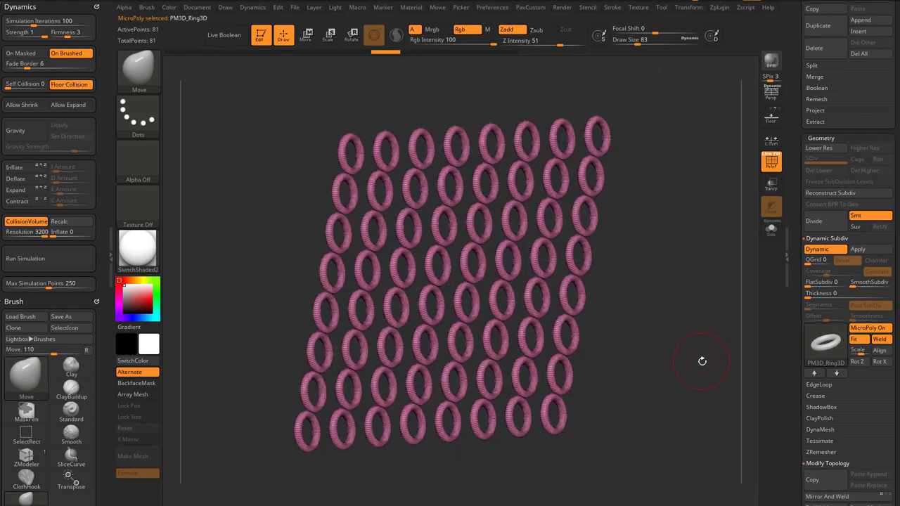
Pull the middle of the ring-covered plane out of shape with the Move brush at draw size 324
mouse_move(696, 363)
mouse_down()
mouse_move(697, 315)
mouse_move(689, 361)
mouse_move(673, 239)
mouse_move(697, 277)
mouse_move(693, 307)
mouse_move(708, 340)
mouse_move(671, 322)
mouse_move(688, 323)
mouse_up()
key(bracketright)
key(bracketright)
drag(688, 322, 682, 315)
mouse_move(562, 257)
mouse_down()
mouse_move(576, 232)
mouse_move(534, 246)
mouse_move(506, 281)
mouse_up()
drag(468, 306, 400, 246)
drag(646, 295, 697, 288)
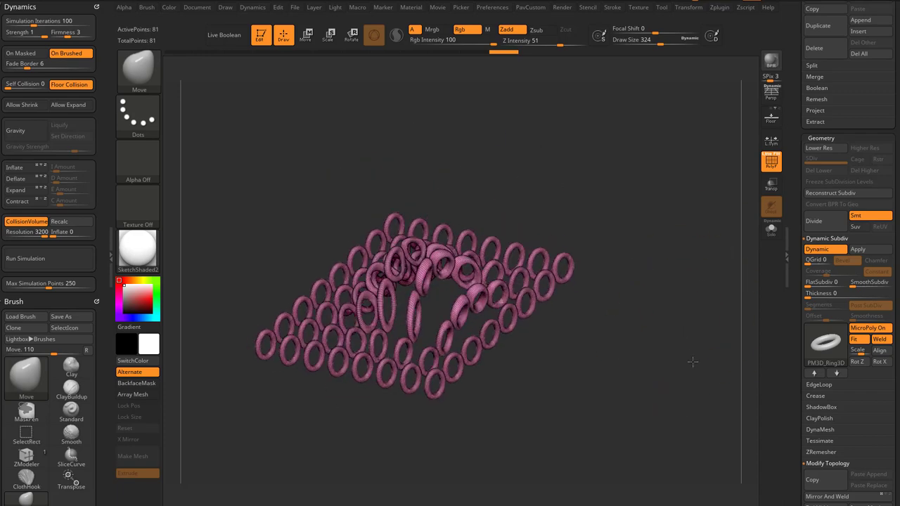
alt+drag(693, 364, 692, 355)
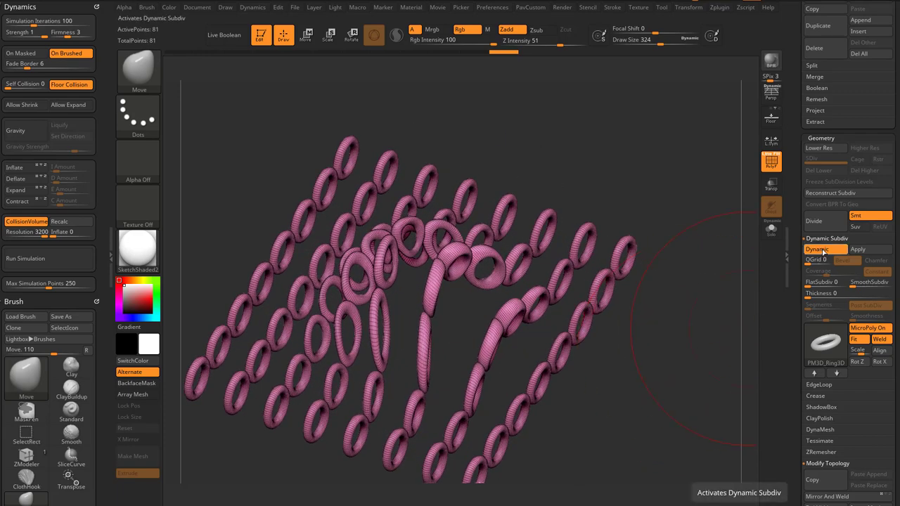
Switch Dynamic Subdiv off to examine the deformed low-resolution base plane, and switch it back on
click(821, 252)
drag(696, 299, 684, 357)
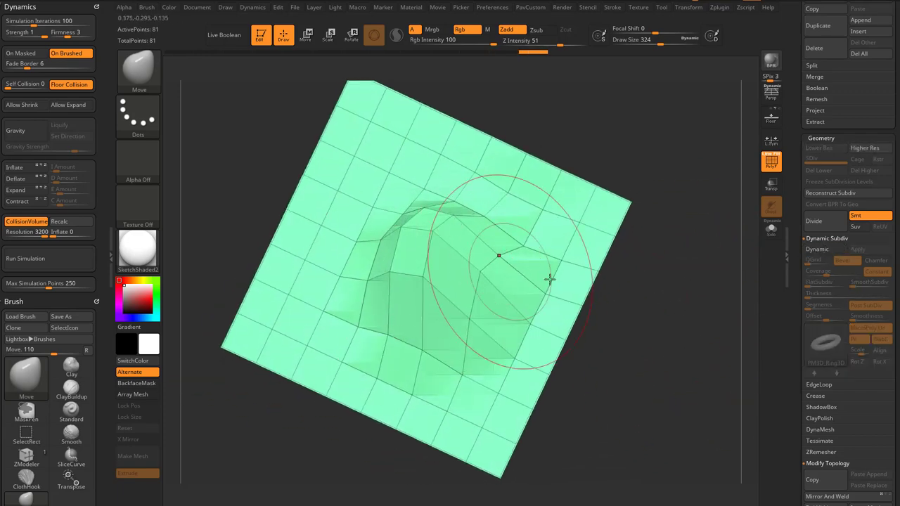
drag(593, 287, 718, 381)
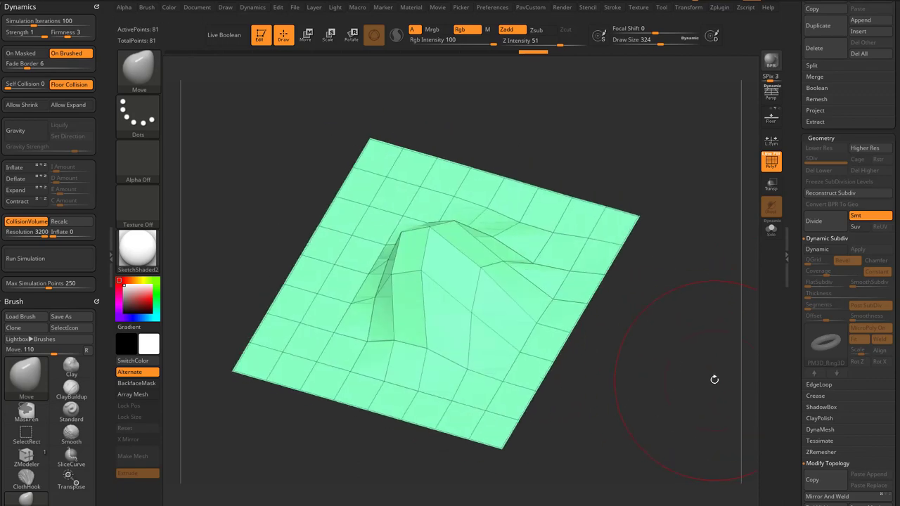
key(d)
Undo the Move brush deformation of the plane and switch to the Standard brush with draw size 154
key(s)
mouse_move(694, 325)
mouse_down()
mouse_move(671, 359)
mouse_move(675, 345)
mouse_move(693, 352)
mouse_move(690, 370)
mouse_move(642, 356)
mouse_move(681, 363)
mouse_move(662, 355)
mouse_up()
key(s)
key(b)
key(s)
key(t)
key(s)
alt+drag(669, 346, 671, 371)
key(s)
key(s)
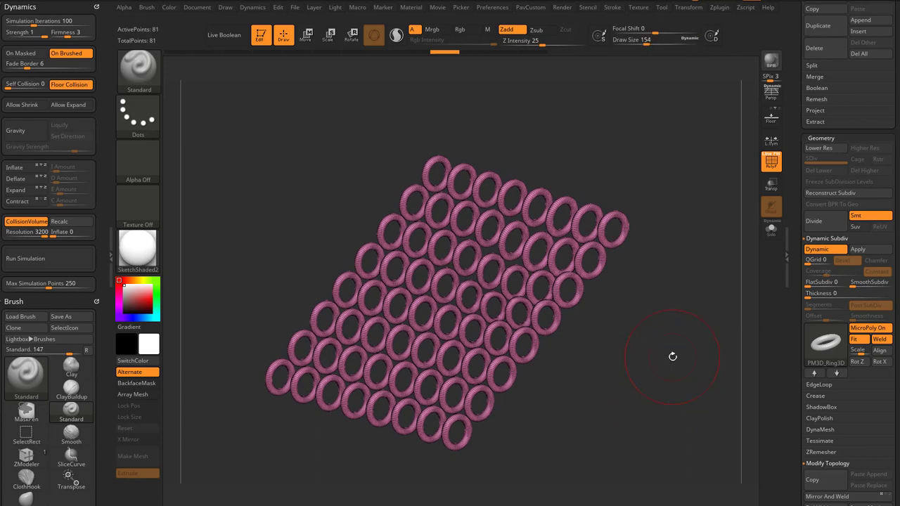